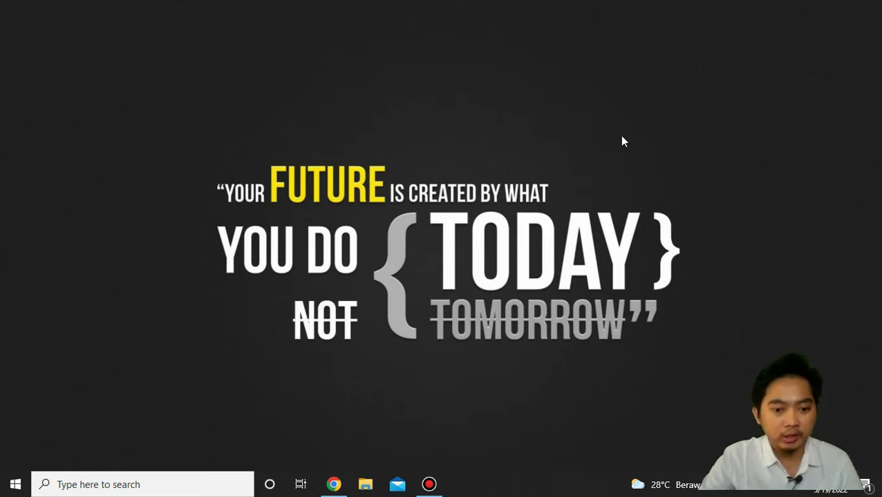
Restore the Chrome window showing the Bank Sampah Masyarakat home page.
click(331, 484)
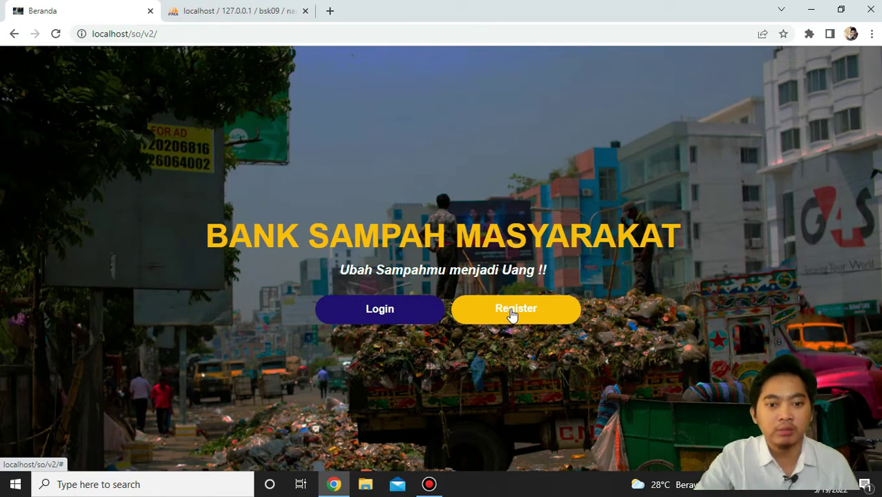
Go from the home page's Login button to the Silahkan Login form in a new tab.
click(422, 323)
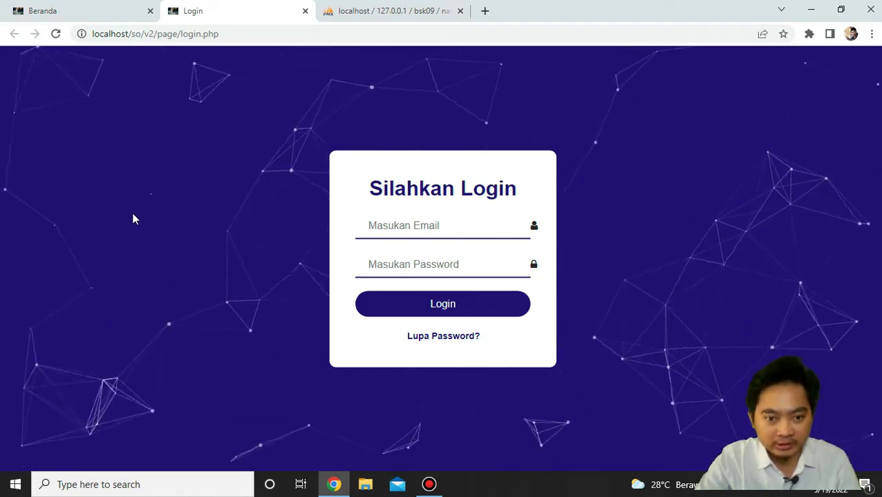
Log in with the administrator's e-mail and password, then dismiss the success alert.
click(379, 226)
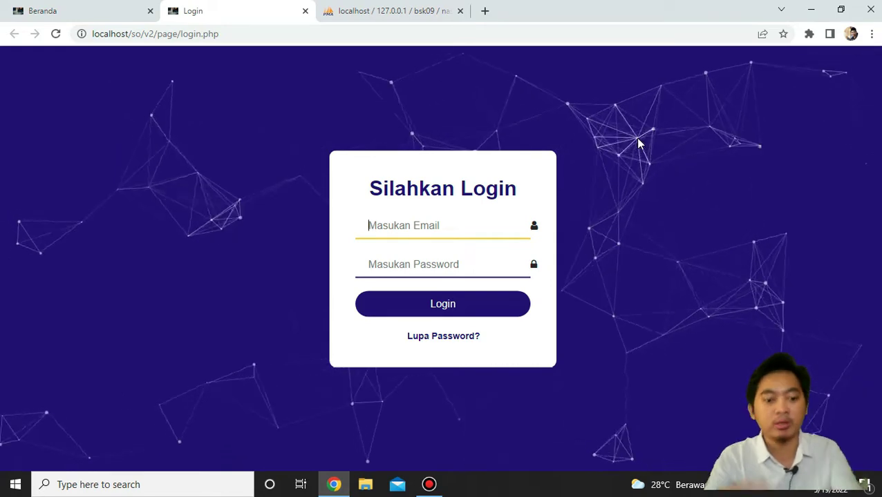
text(admin@gmail.com)
click(456, 265)
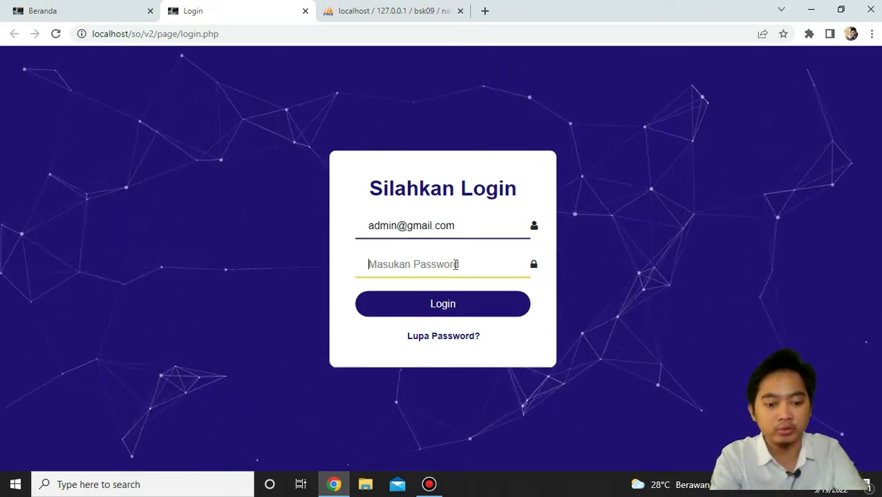
text(admin)
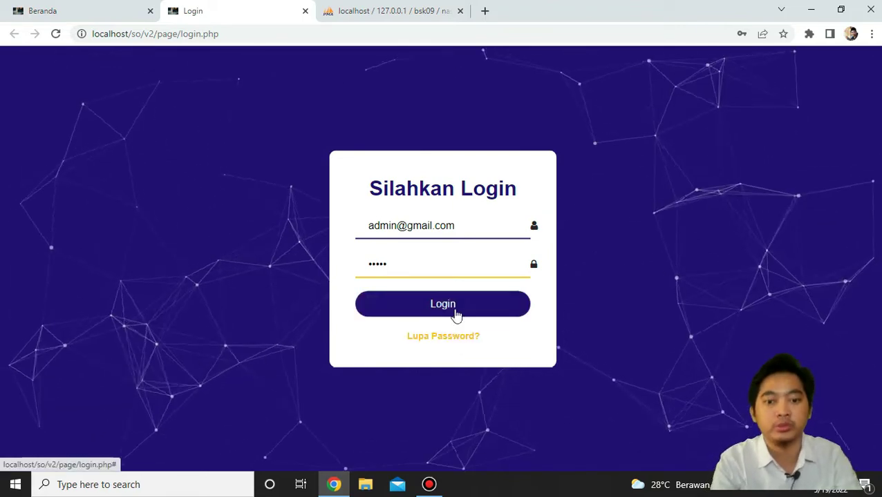
click(456, 309)
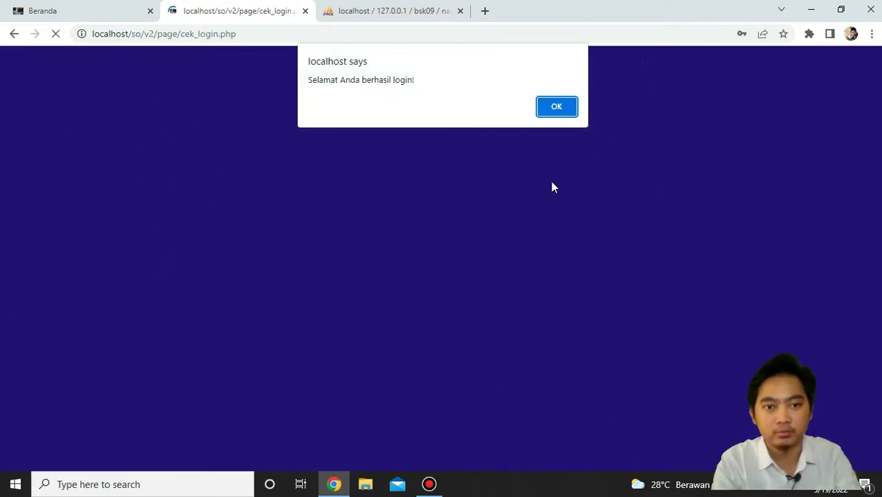
click(571, 111)
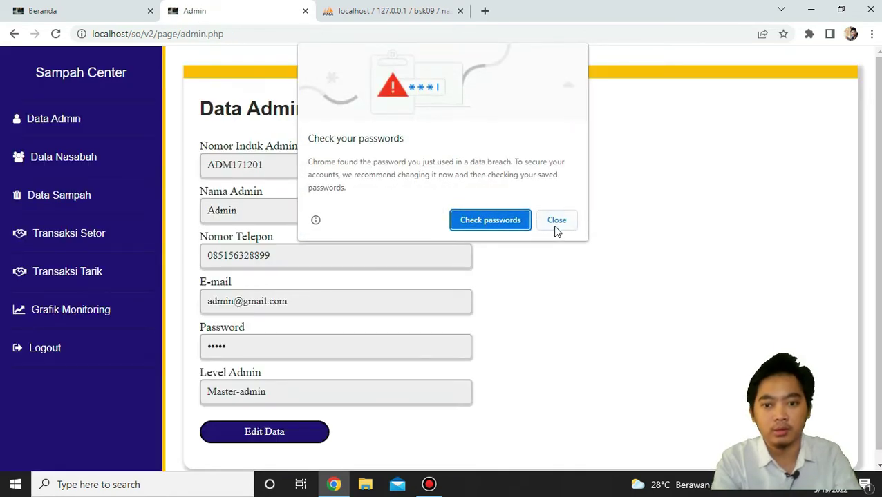
Dismiss Chrome's password warning, review the Master-admin profile, and switch it to Edit Data.
click(556, 221)
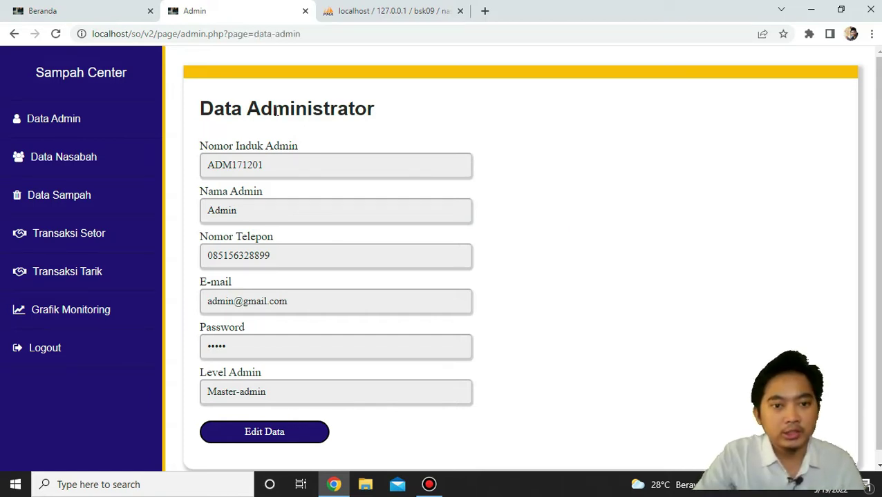
scroll(275, 113, down, 1)
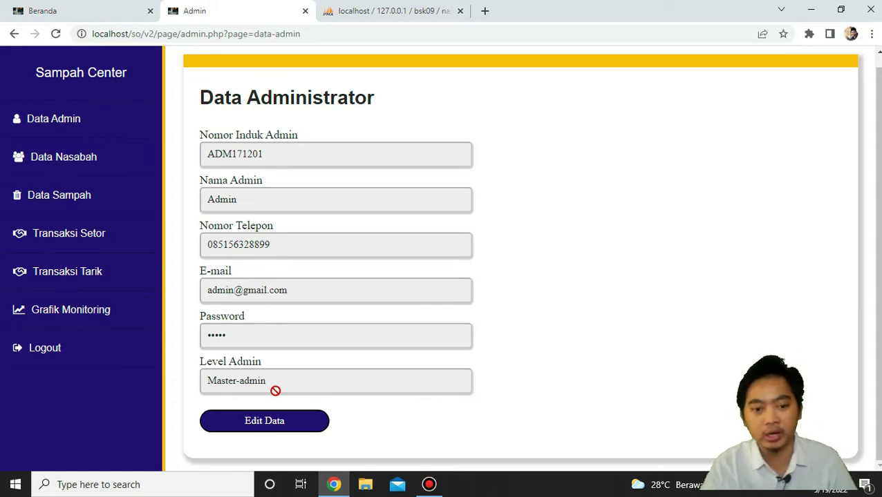
click(255, 438)
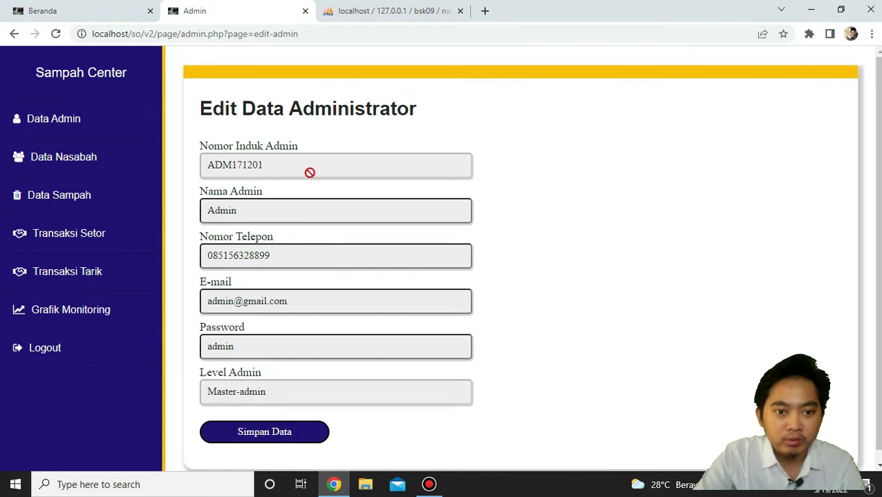
Try the admin name and phone fields, then view the Data Admin table, leaving the add form unused.
click(298, 211)
click(279, 260)
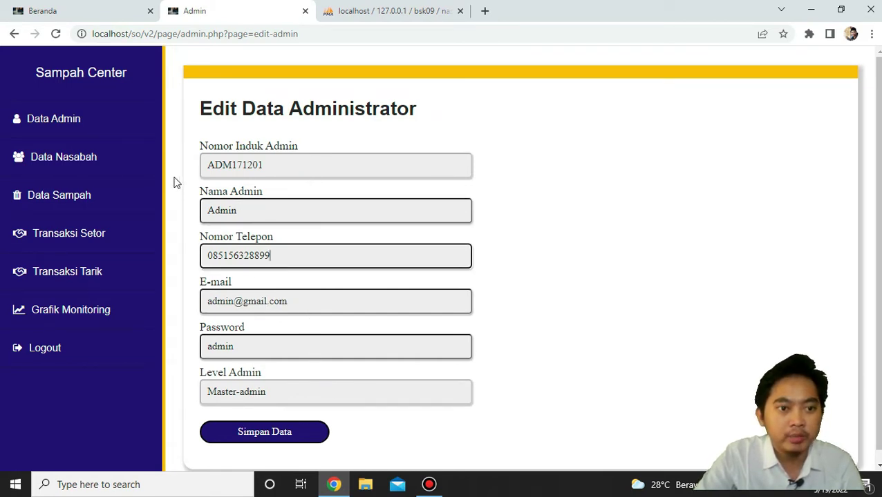
click(112, 133)
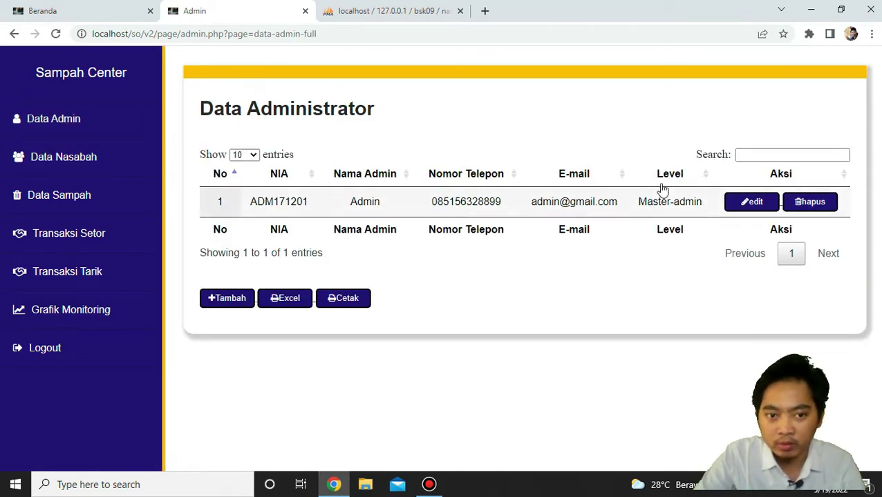
click(228, 298)
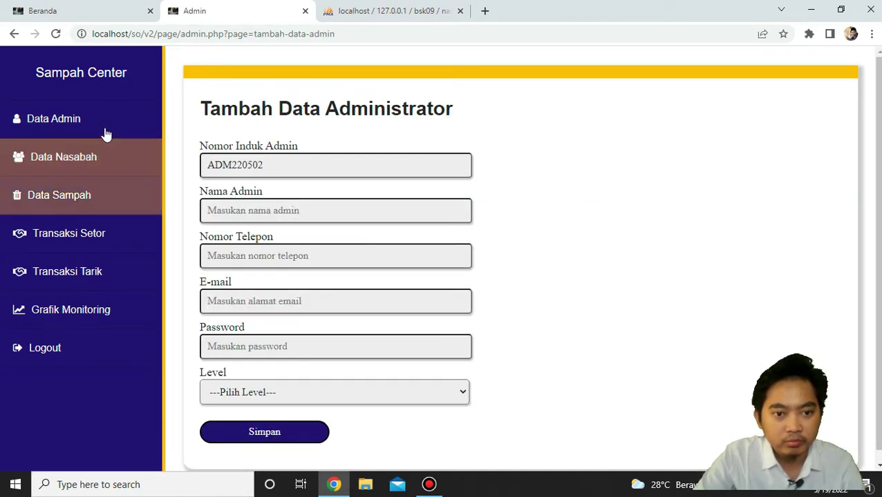
click(11, 33)
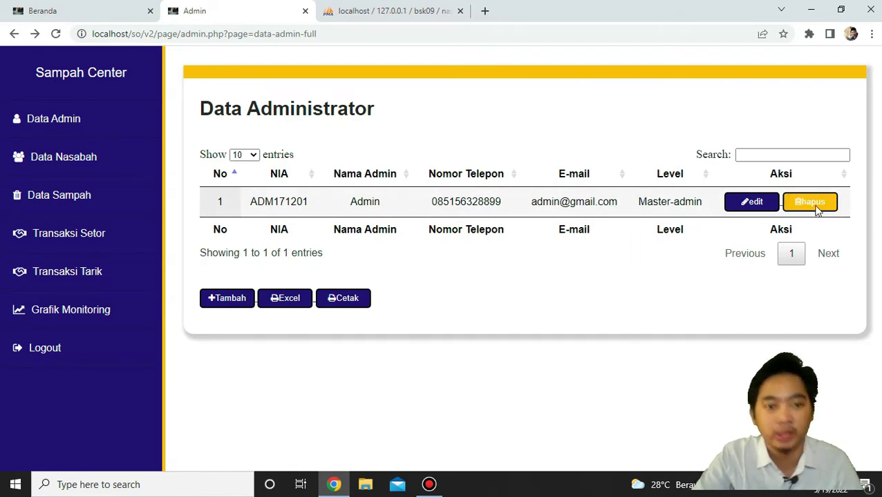
Explore the new-customer form's name, RT, address, phone, e-mail and password fields, then return to Data Nasabah unsaved.
click(102, 165)
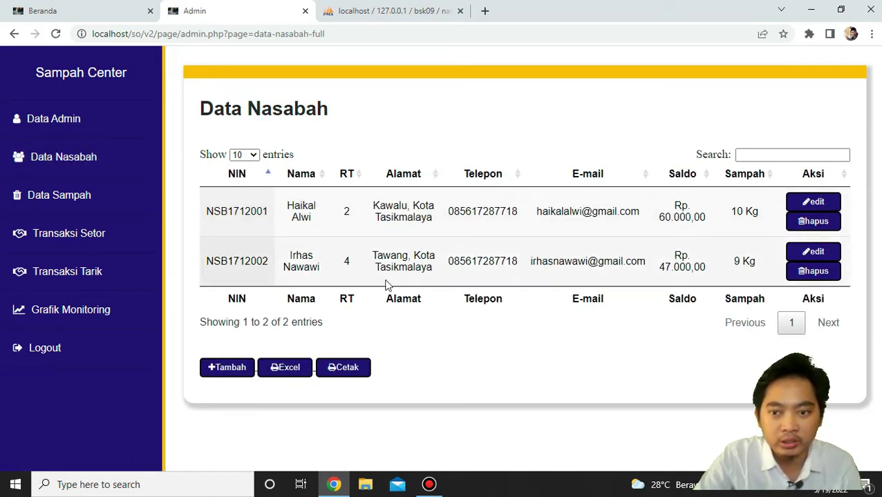
click(222, 371)
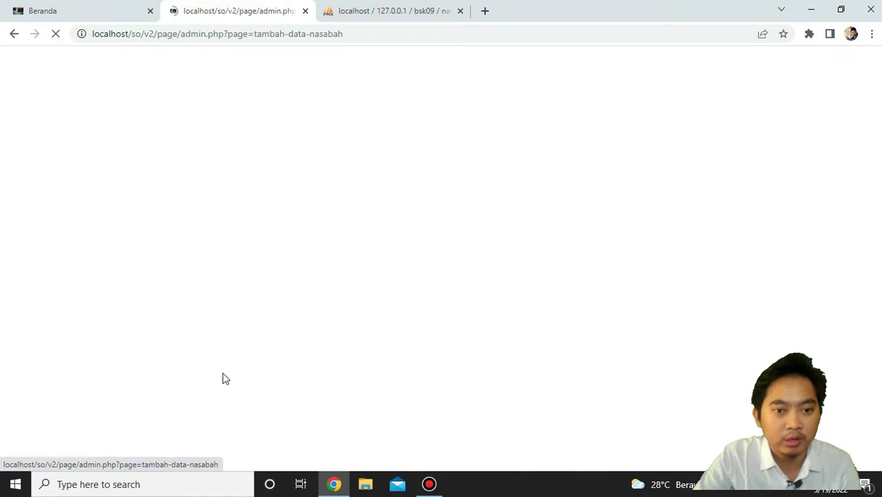
click(302, 213)
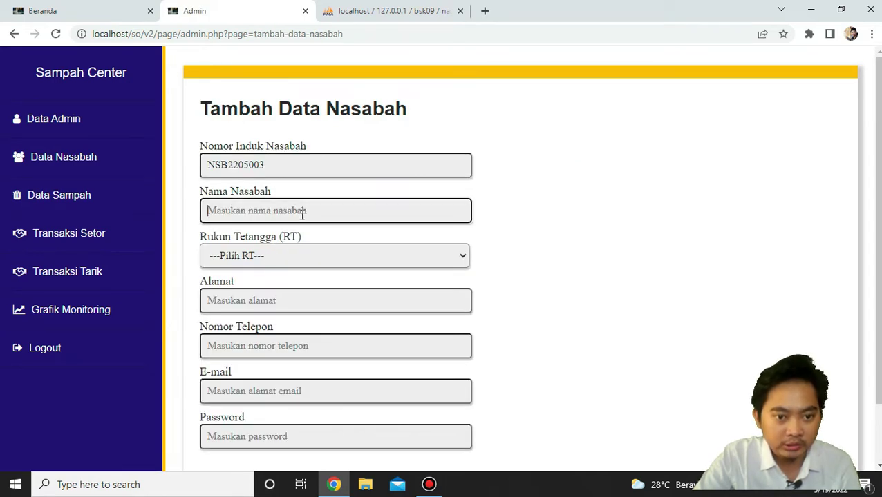
click(302, 256)
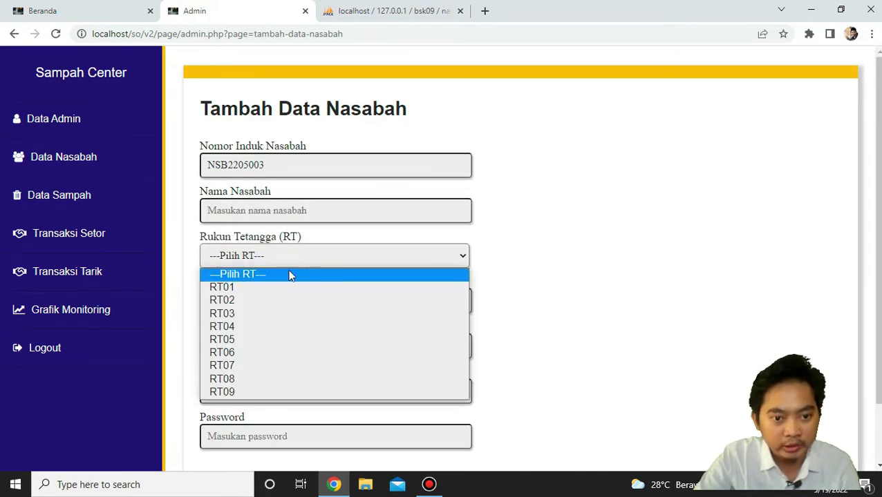
click(505, 267)
click(374, 302)
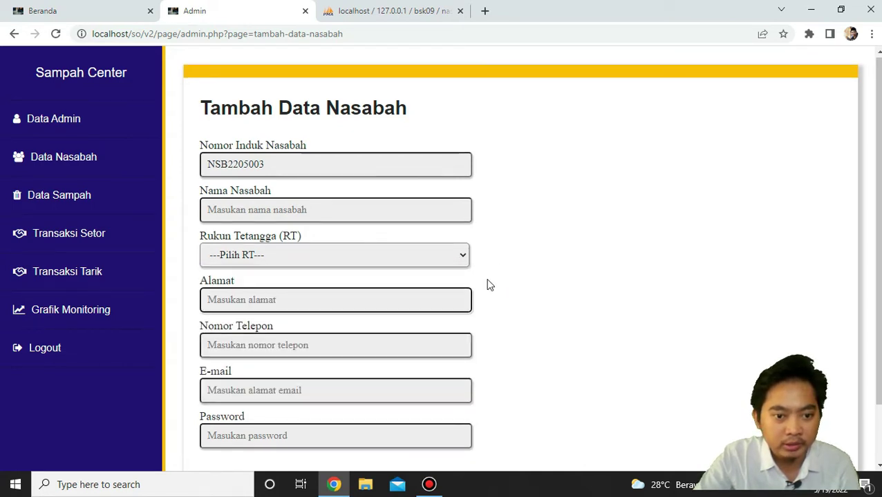
scroll(484, 284, down, 1)
click(365, 279)
click(333, 322)
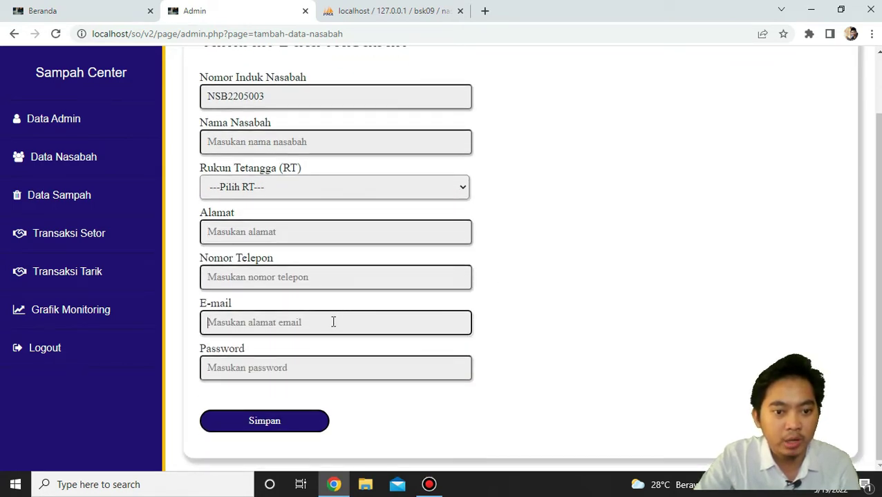
click(313, 360)
scroll(304, 229, up, 1)
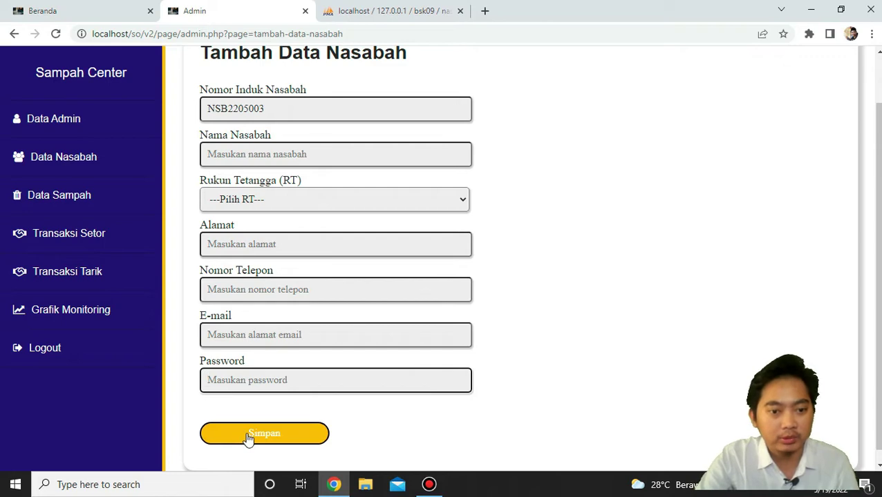
click(14, 36)
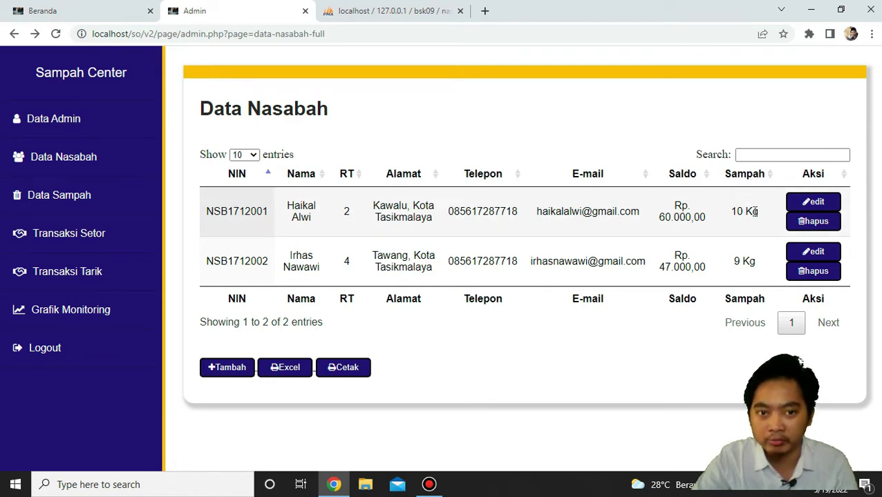
click(115, 205)
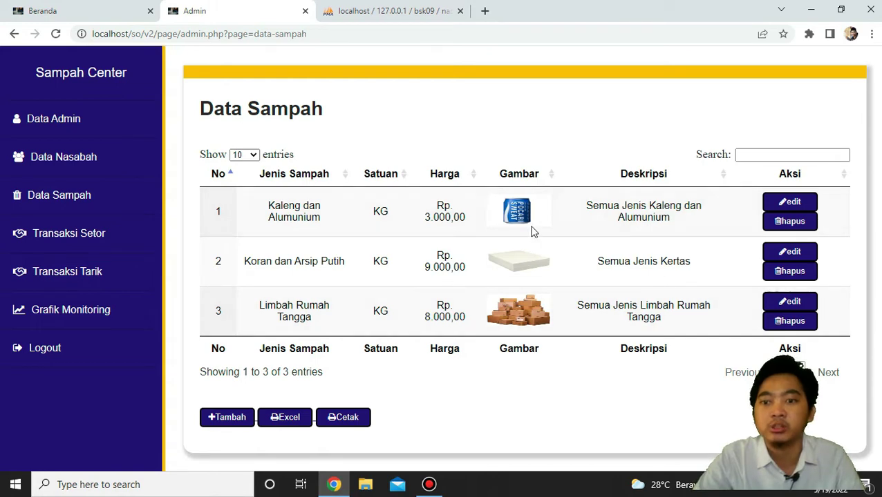
Open and review the Transaksi Setor list, then start a new Setor Sampah deposit entry.
click(116, 241)
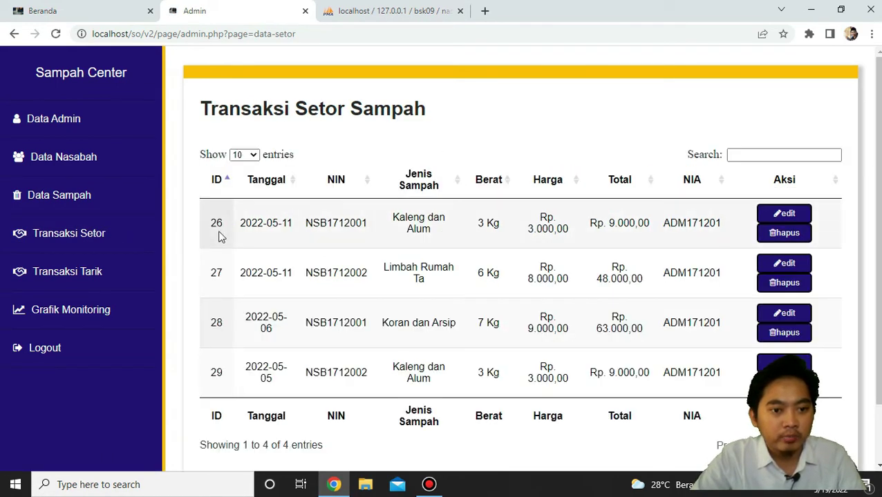
click(113, 242)
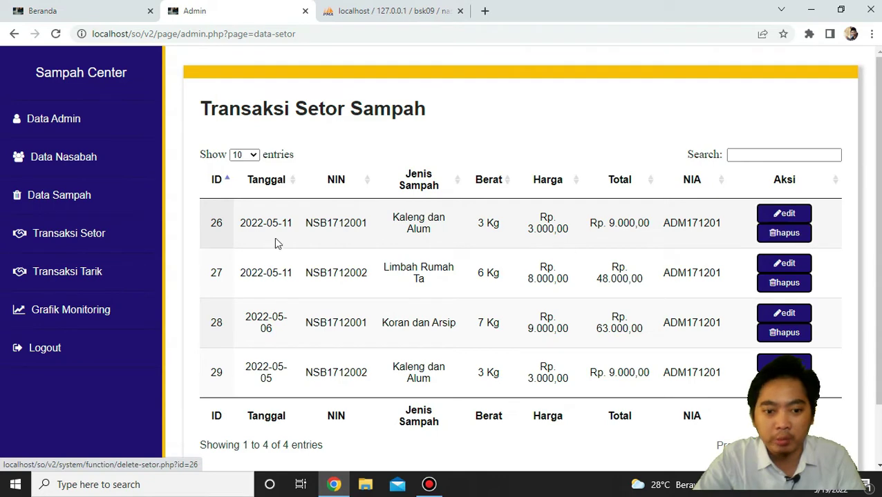
scroll(275, 238, down, 2)
click(229, 434)
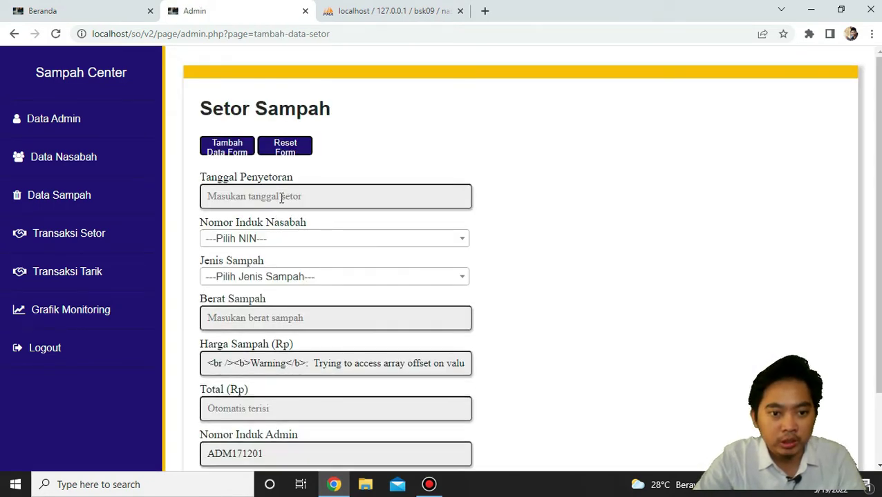
Try the deposit form's date, customer number, Berat, Harga and Total fields, then go back unsaved.
click(281, 198)
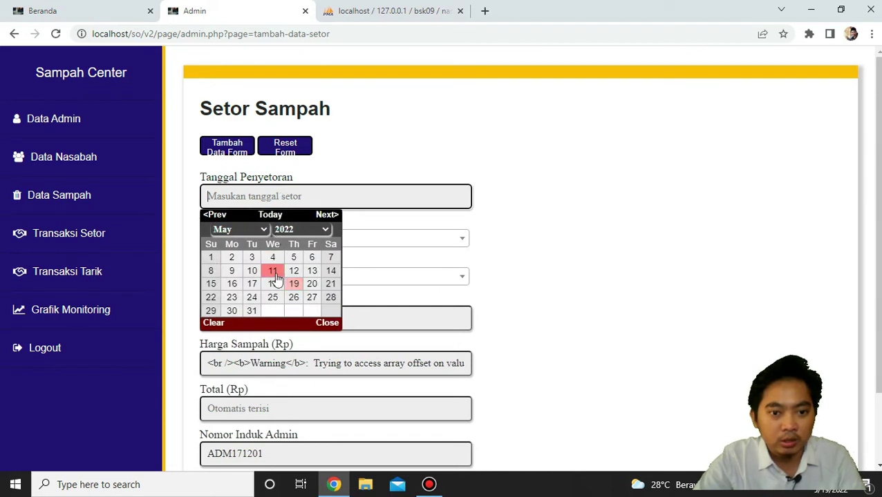
click(477, 234)
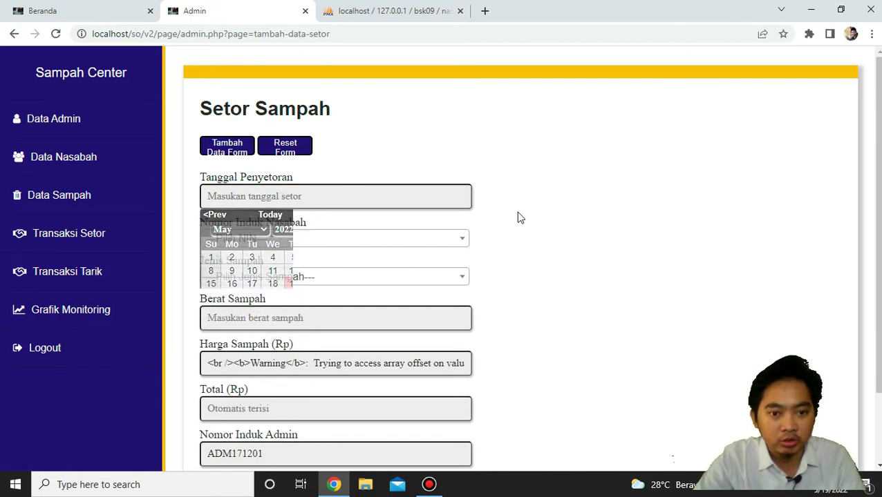
click(341, 239)
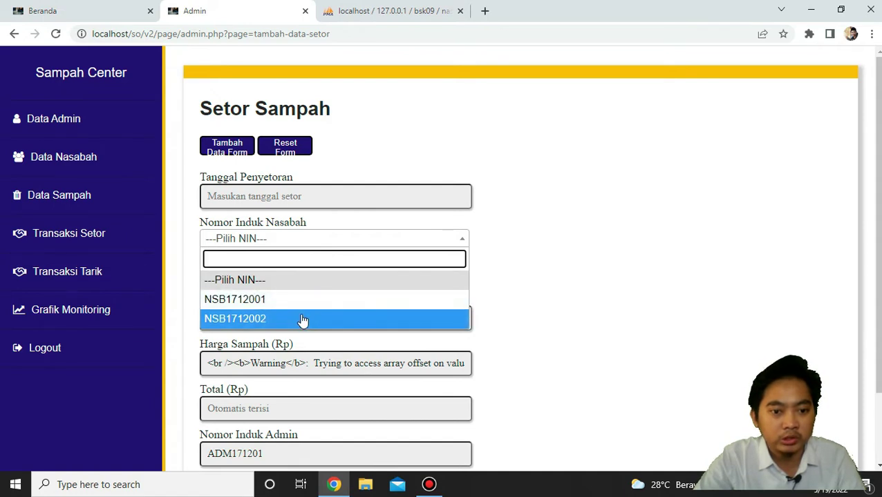
click(597, 264)
click(369, 312)
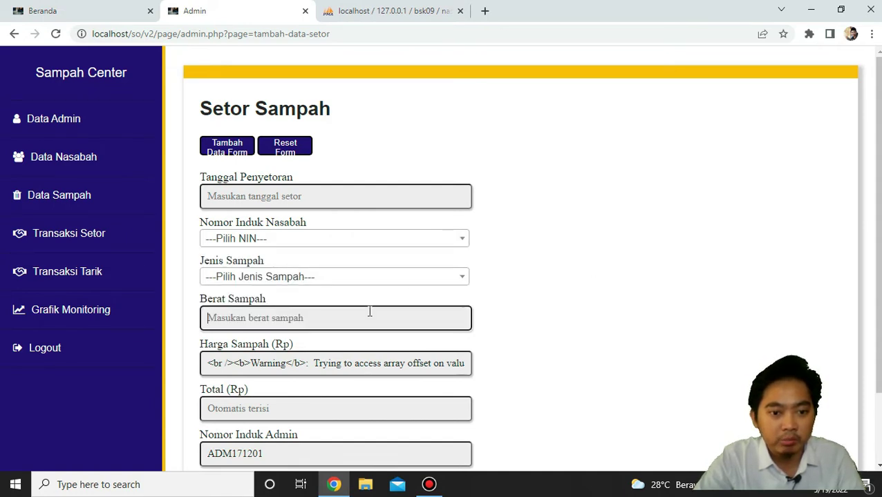
scroll(376, 313, down, 2)
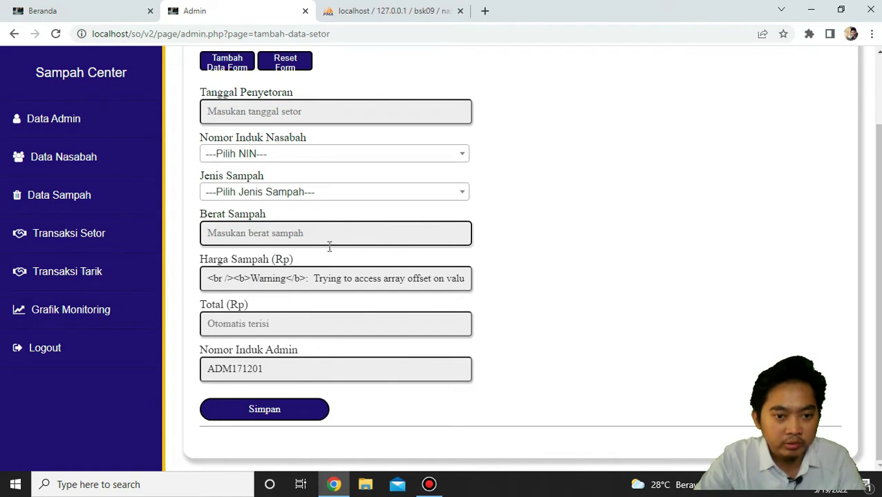
click(295, 280)
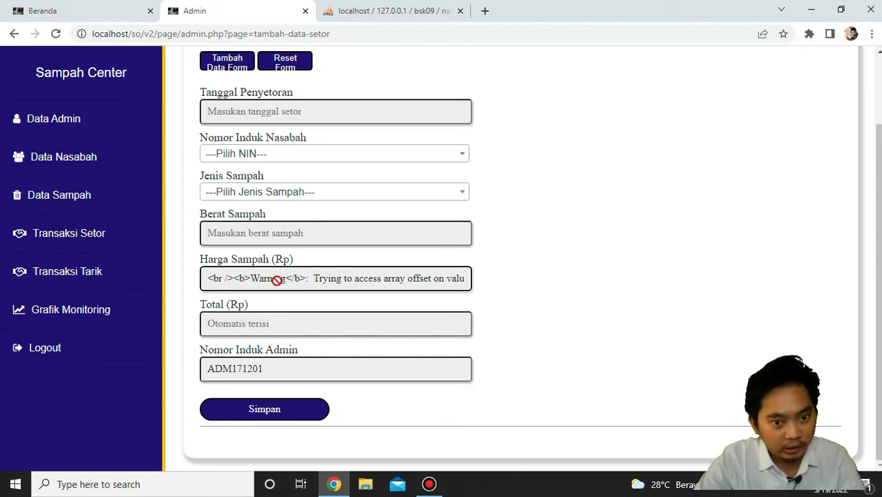
click(268, 324)
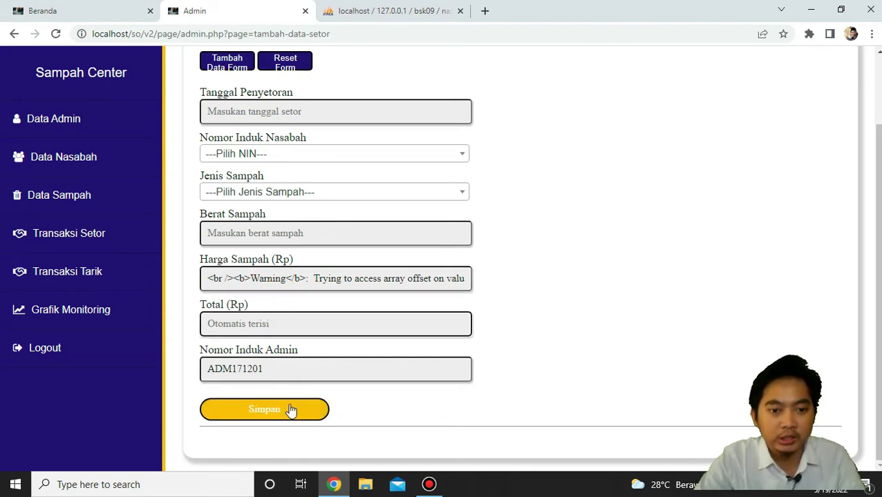
click(8, 35)
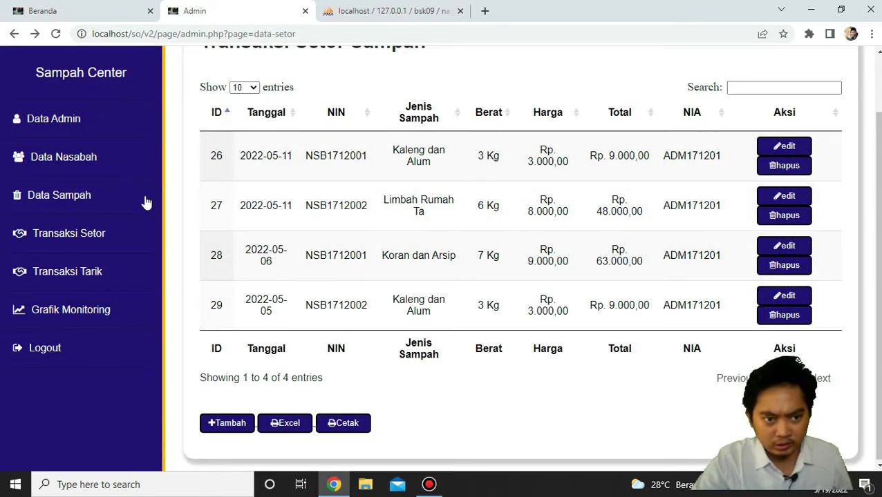
Reload the four-deposit Transaksi Setor list, then move to the Transaksi Tarik withdrawals.
click(116, 234)
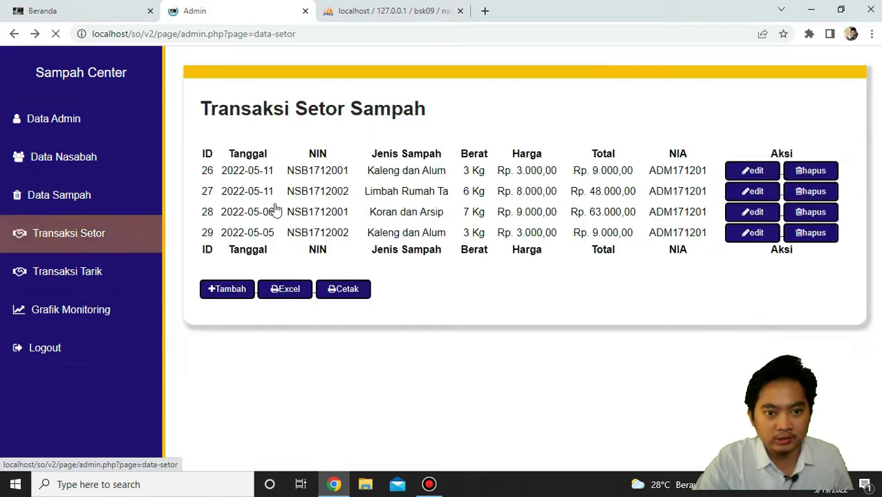
scroll(456, 280, down, 1)
scroll(419, 283, up, 1)
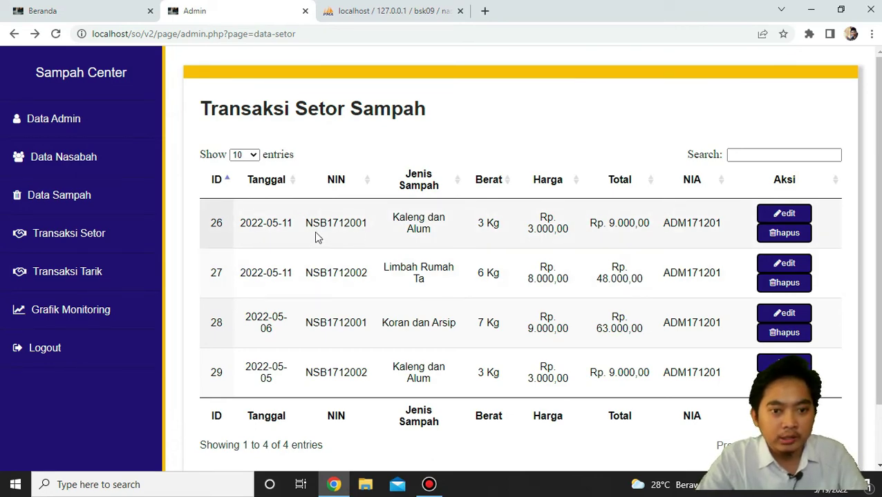
click(125, 284)
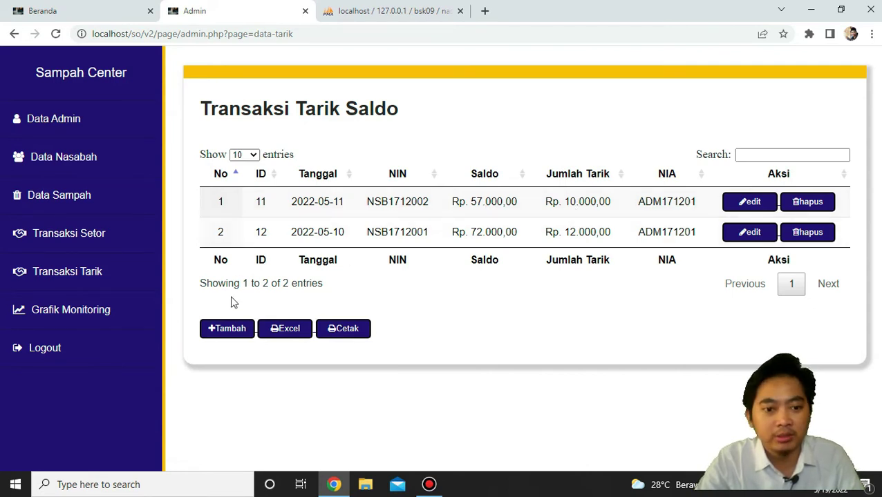
click(227, 328)
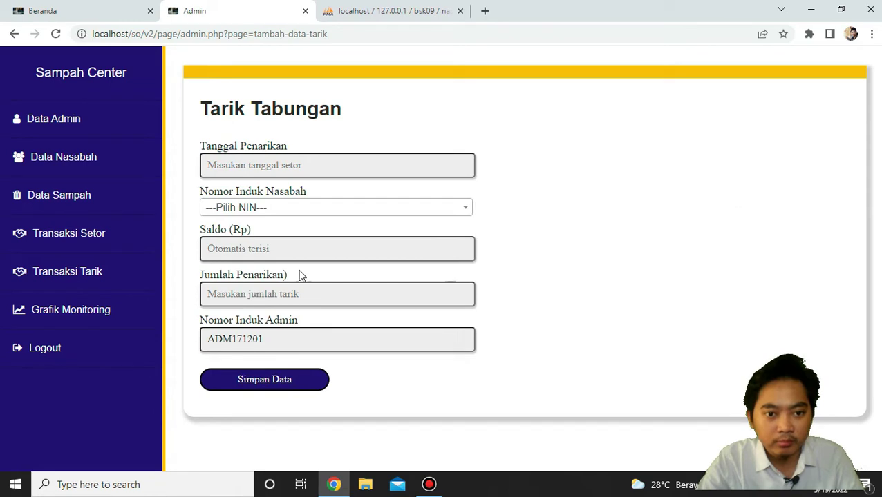
Try out the withdrawal form's date picker, customer list, Saldo and Jumlah Penarikan fields.
click(303, 171)
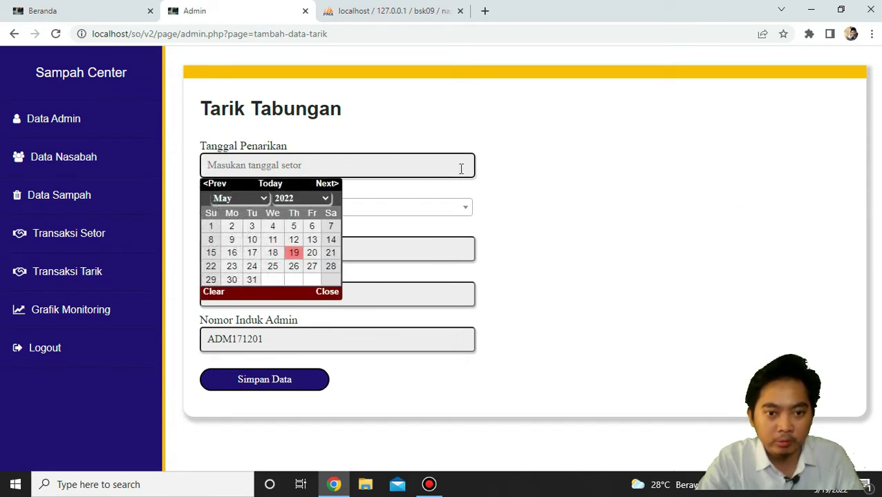
click(488, 171)
click(391, 213)
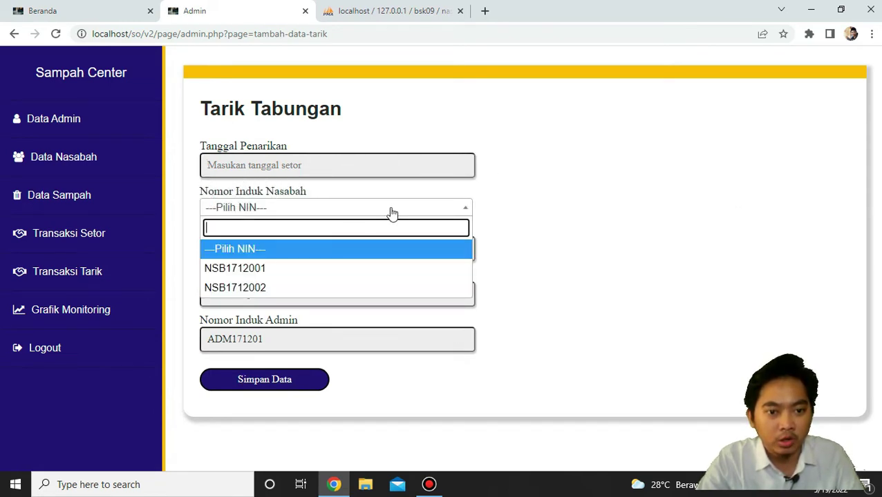
click(392, 211)
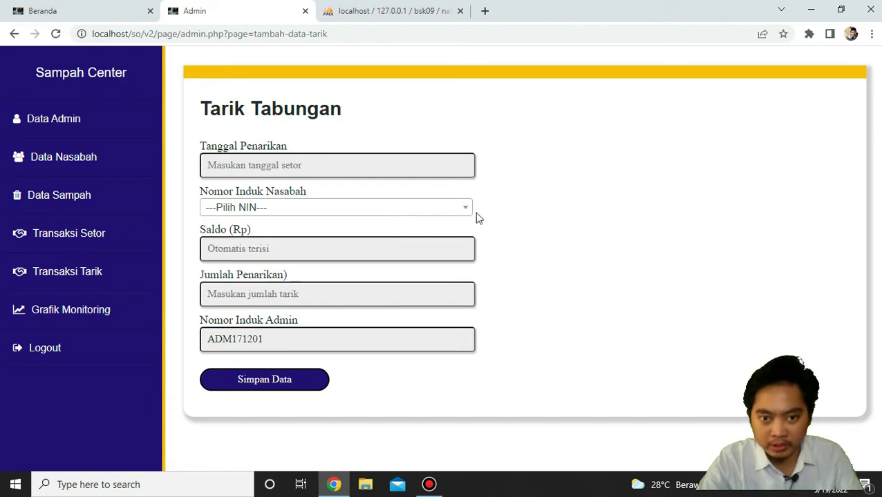
click(395, 250)
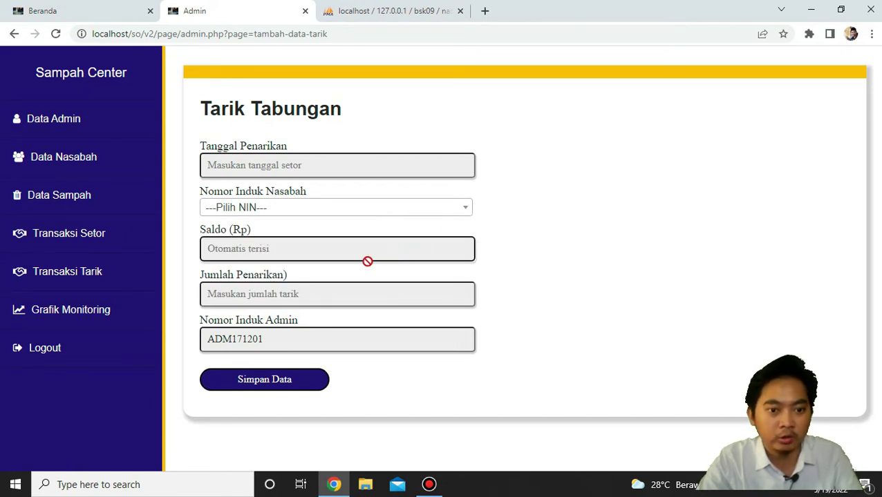
click(331, 294)
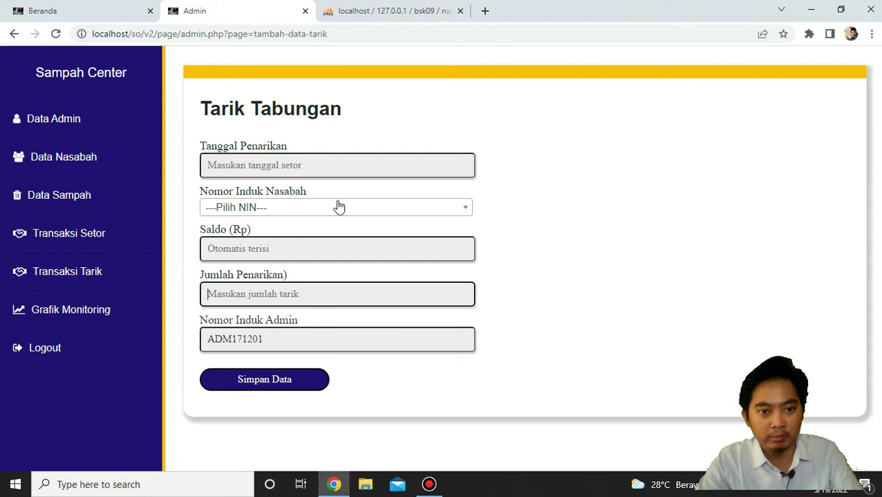
Enter a withdrawal dated 2022-05-12 for the first customer (Saldo 60000), amount 300, then view the withdrawals list.
click(344, 160)
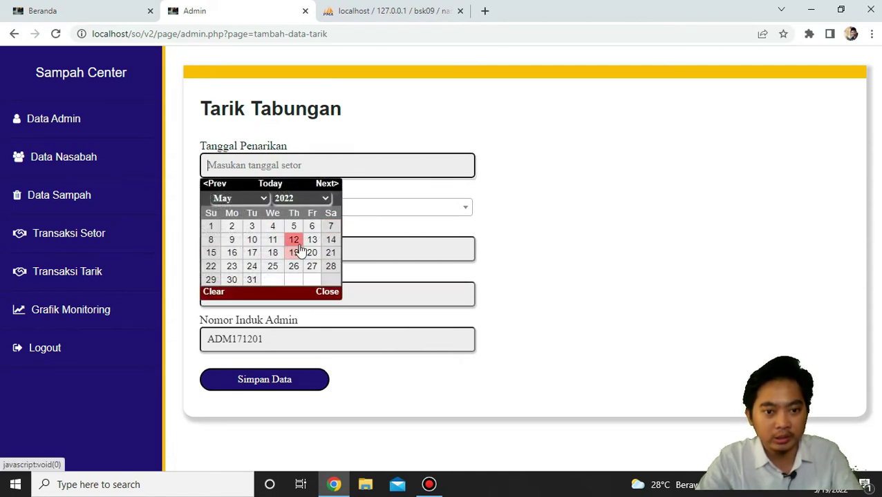
click(293, 241)
click(308, 208)
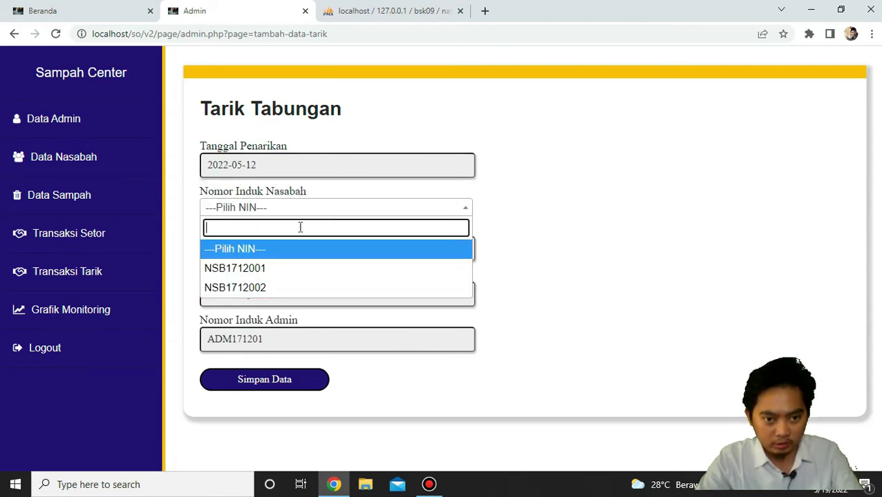
click(287, 276)
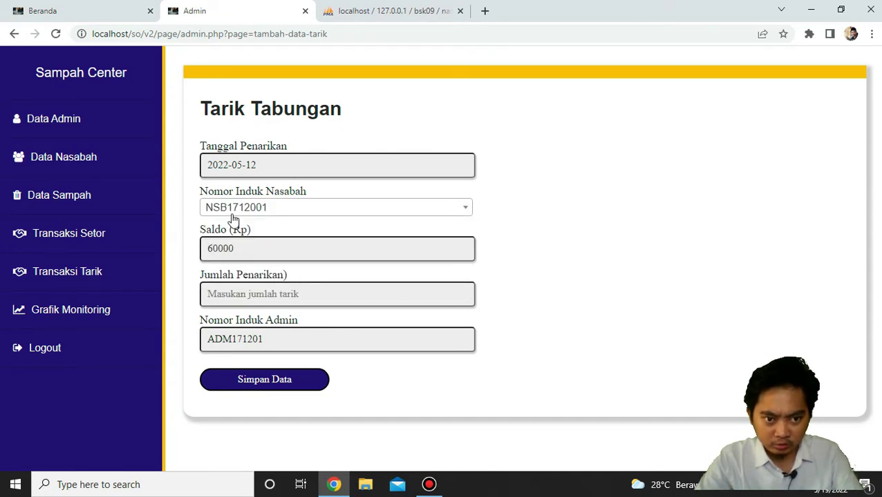
click(269, 296)
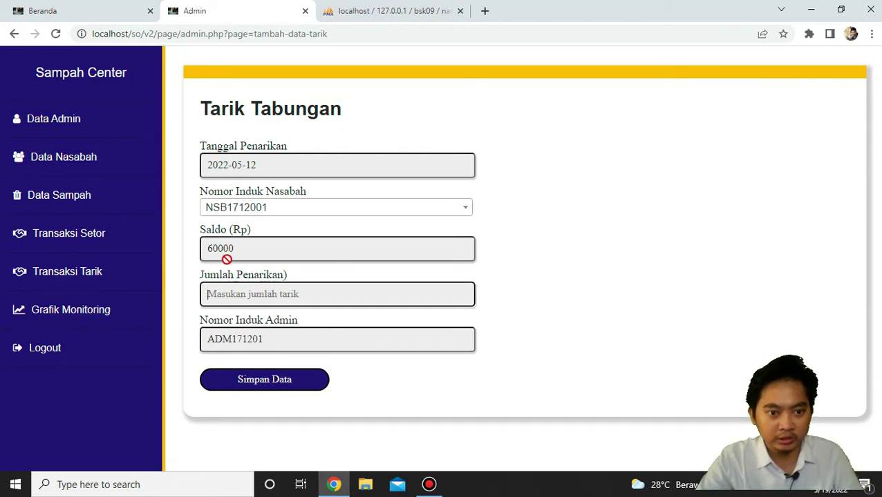
text(3000)
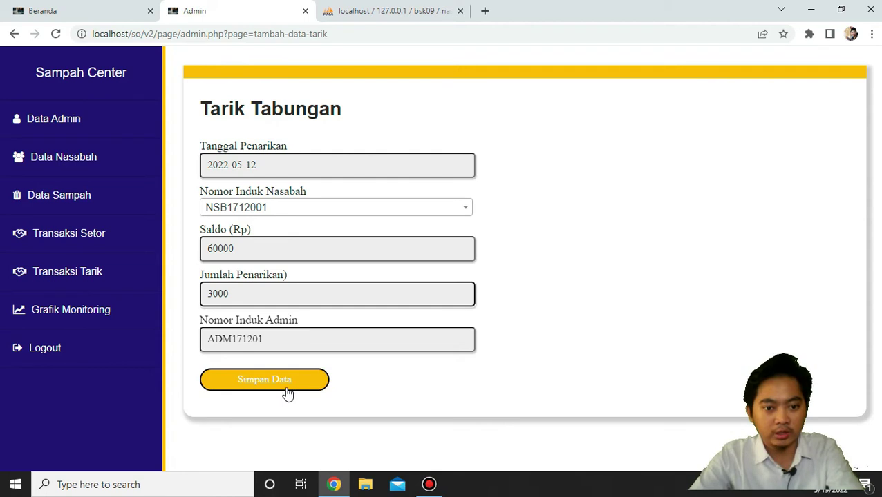
click(96, 275)
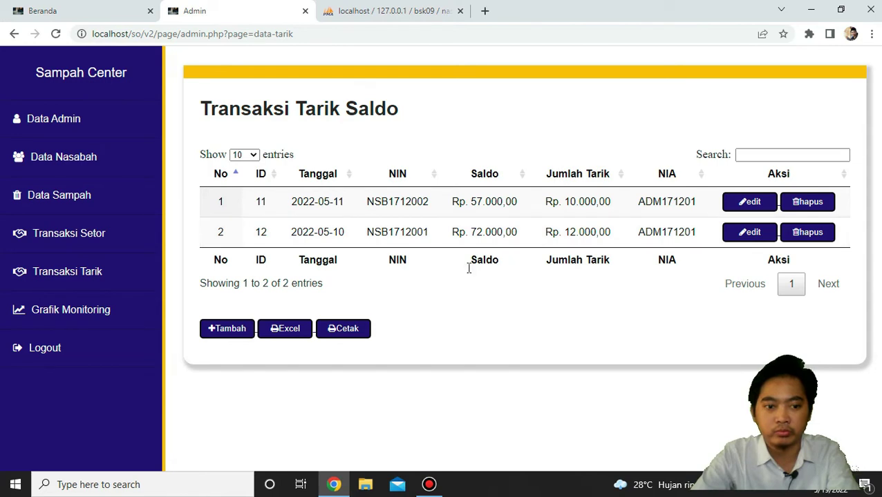
Open the Grafik Monitoring chart from the sidebar.
click(133, 315)
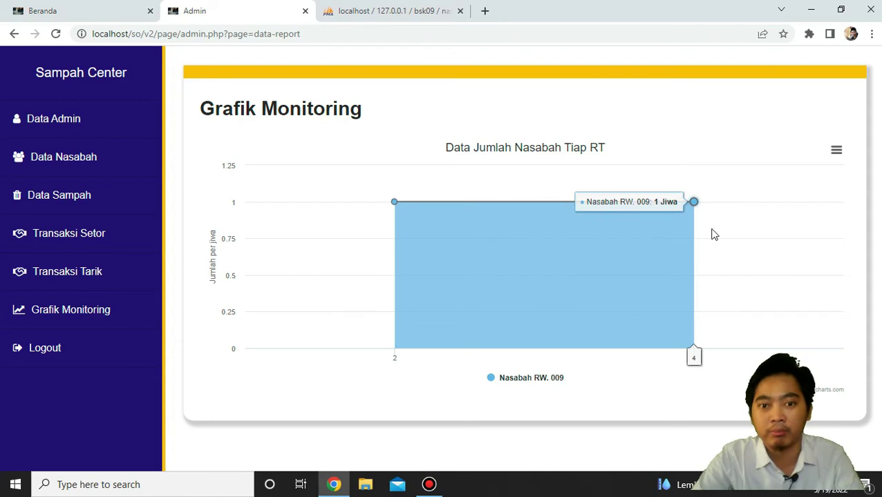
Check the chart's print and download menu, then log out of the admin account.
click(836, 151)
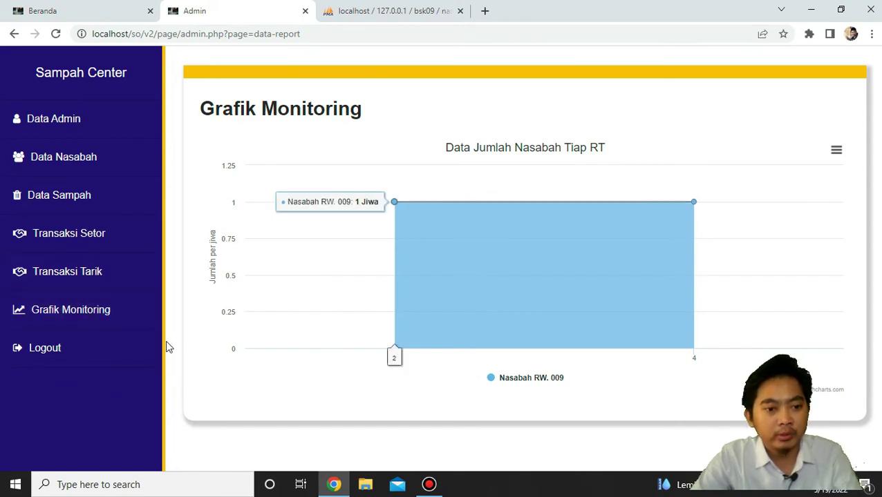
click(144, 356)
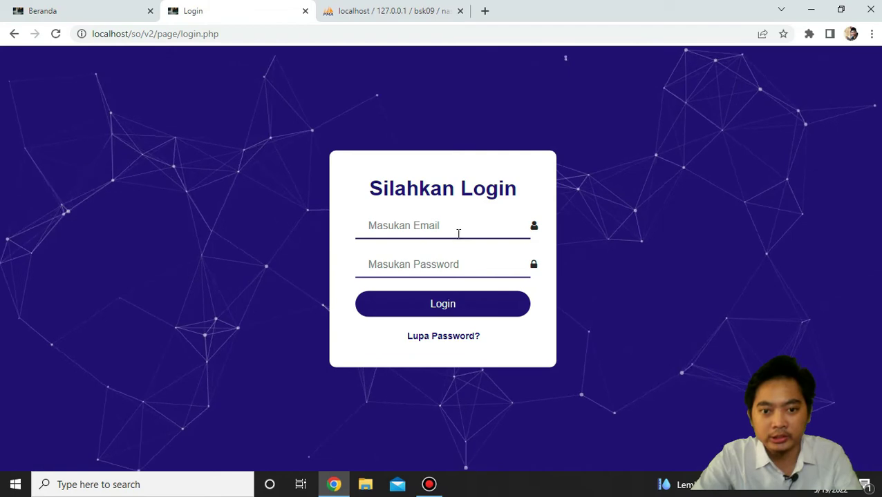
Log in with the customer's e-mail and password and dismiss the success alert.
click(458, 232)
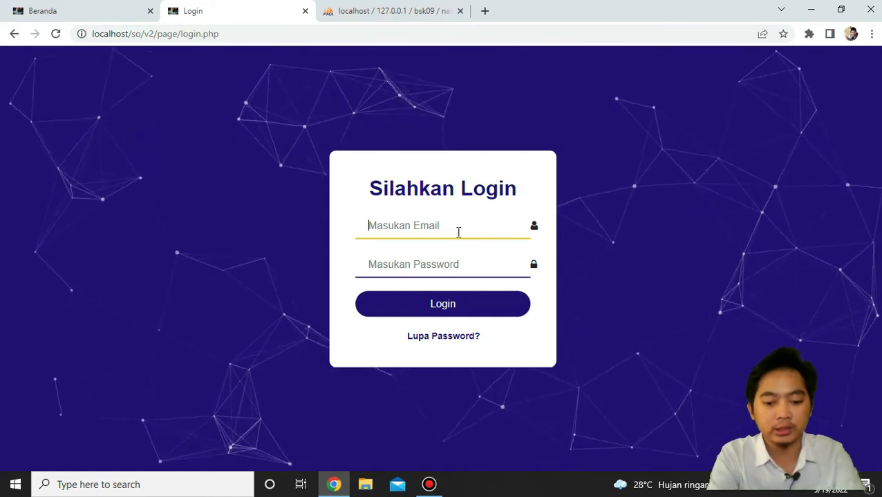
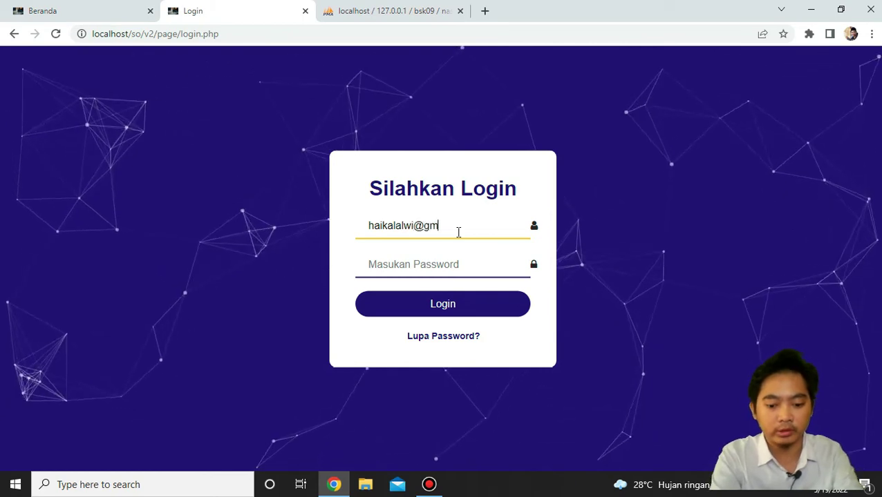
click(441, 271)
click(441, 271)
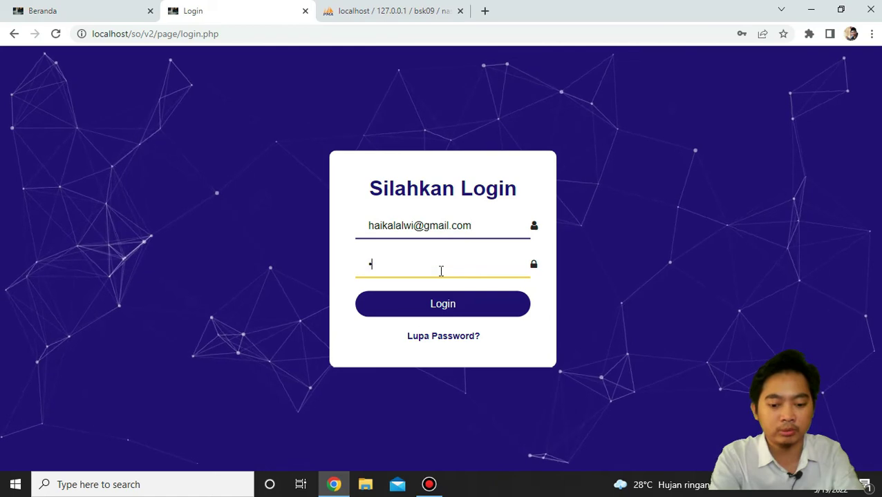
text(**********)
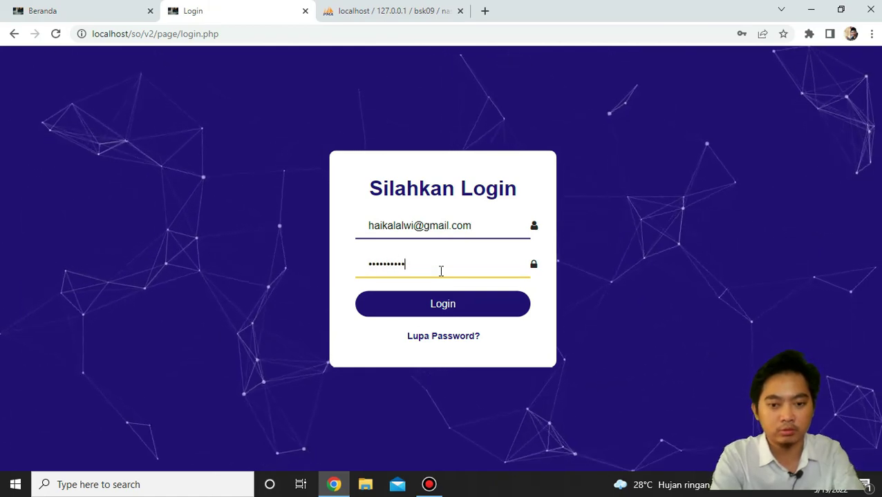
click(439, 303)
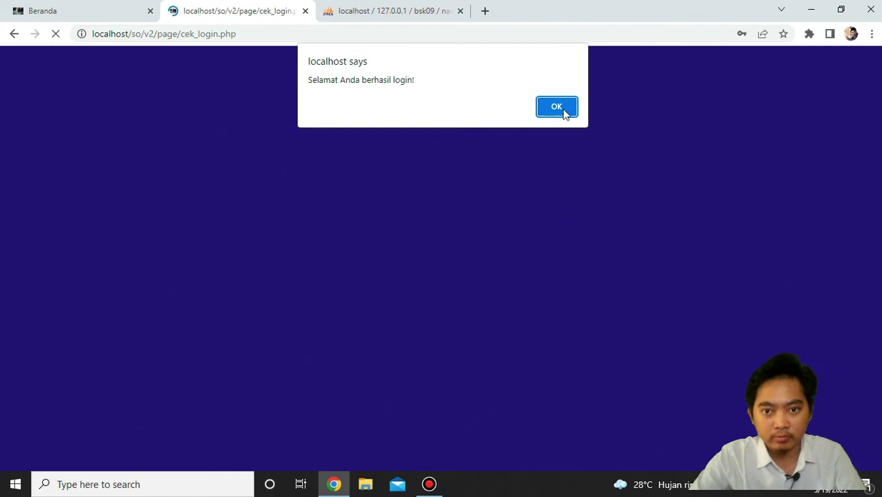
click(557, 107)
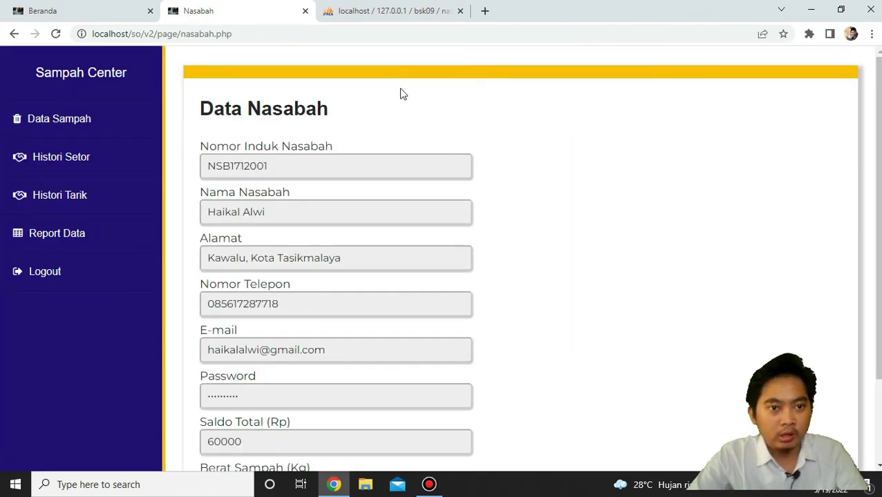
Browse Data Sampah, then open Histori Setor showing deposits of Rp. 63.000,00 and Rp. 9.000,00.
click(57, 138)
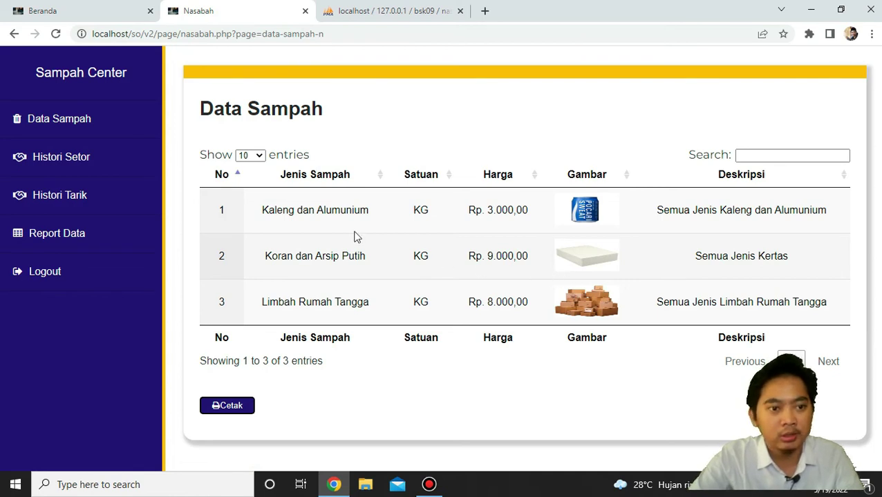
click(104, 164)
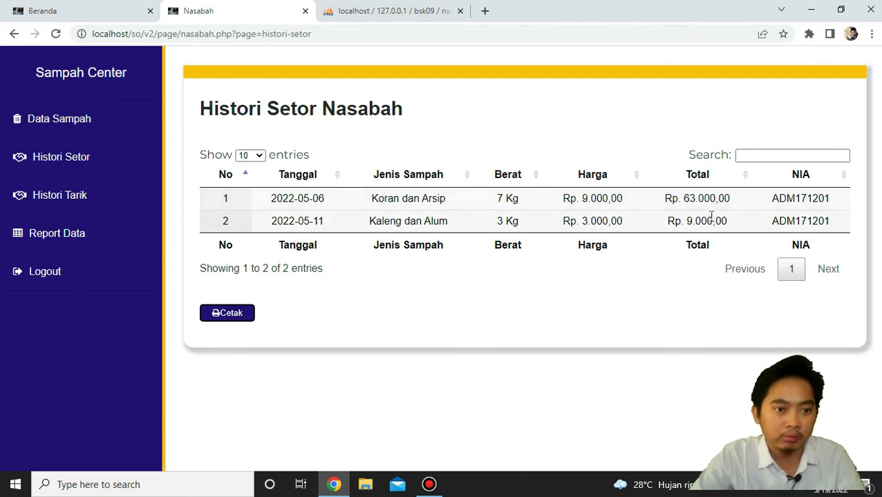
View the customer's Histori Tarik, then the Report Data chart of Jumlah Setoran RT.
click(109, 208)
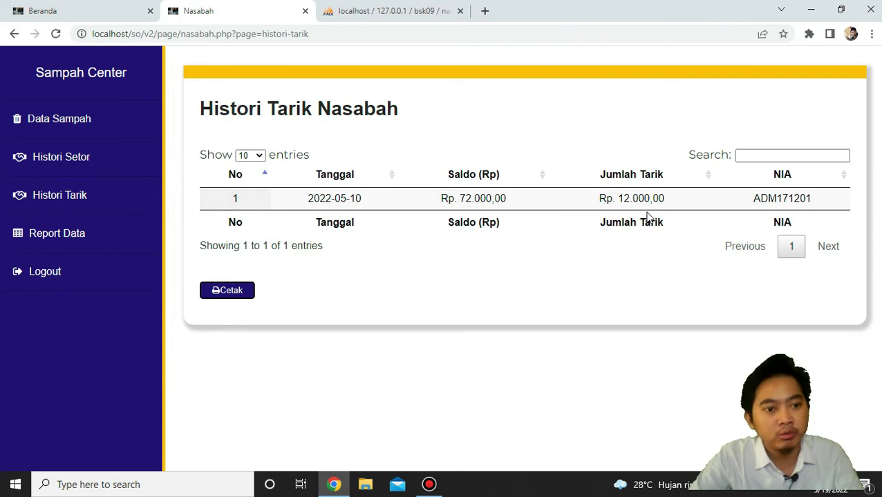
click(119, 238)
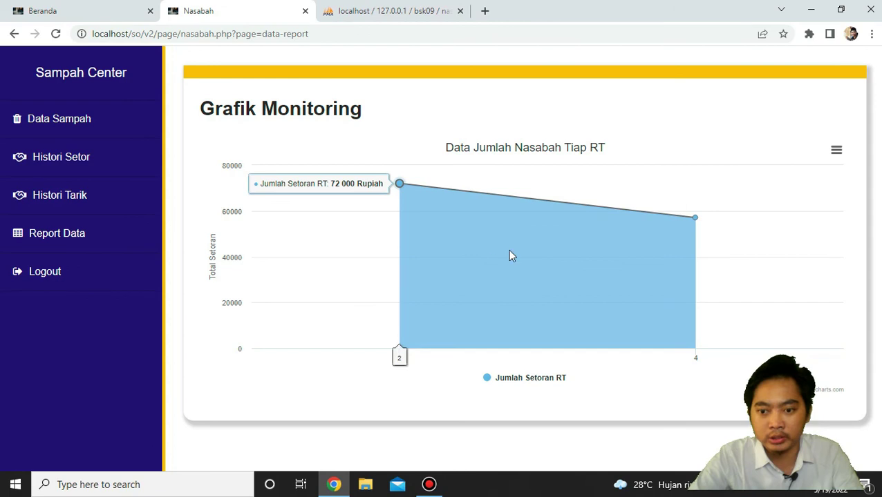
Log out of the customer account, return to Beranda, and minimise the browser to the desktop.
click(70, 284)
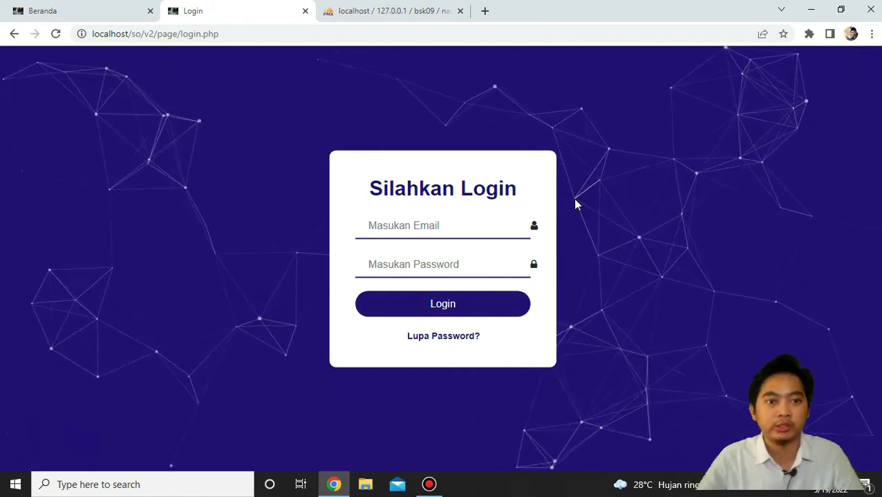
click(1, 2)
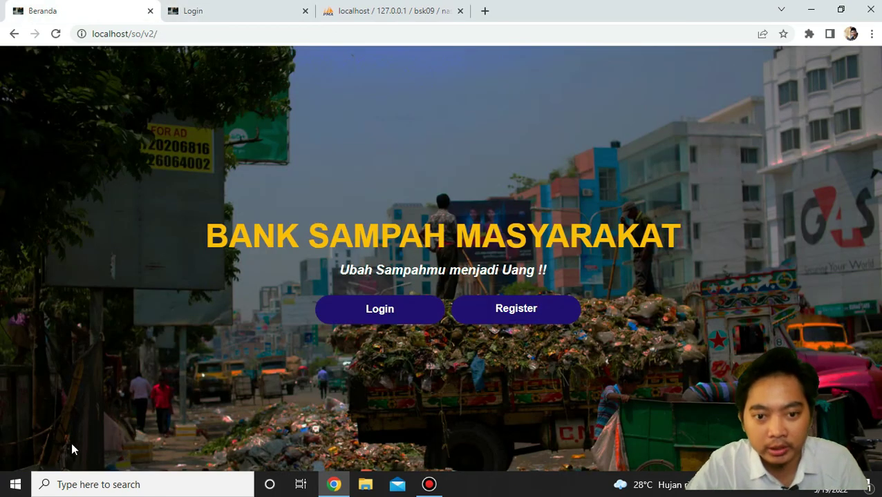
click(880, 484)
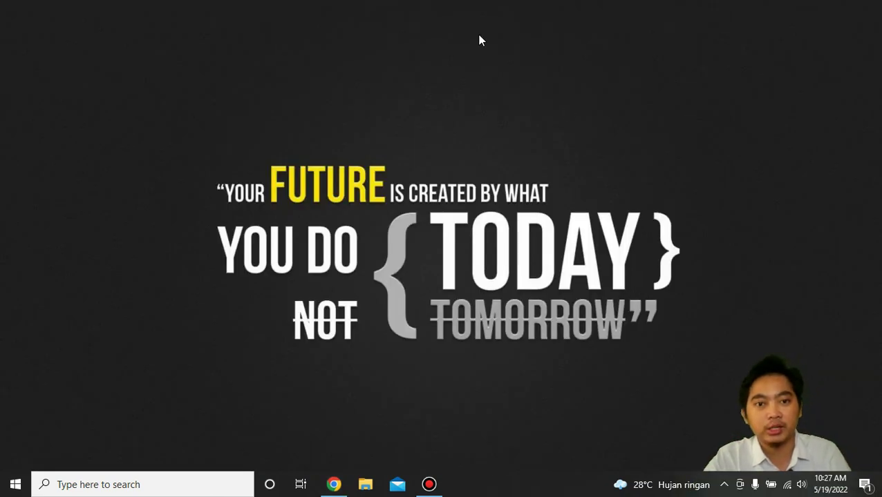